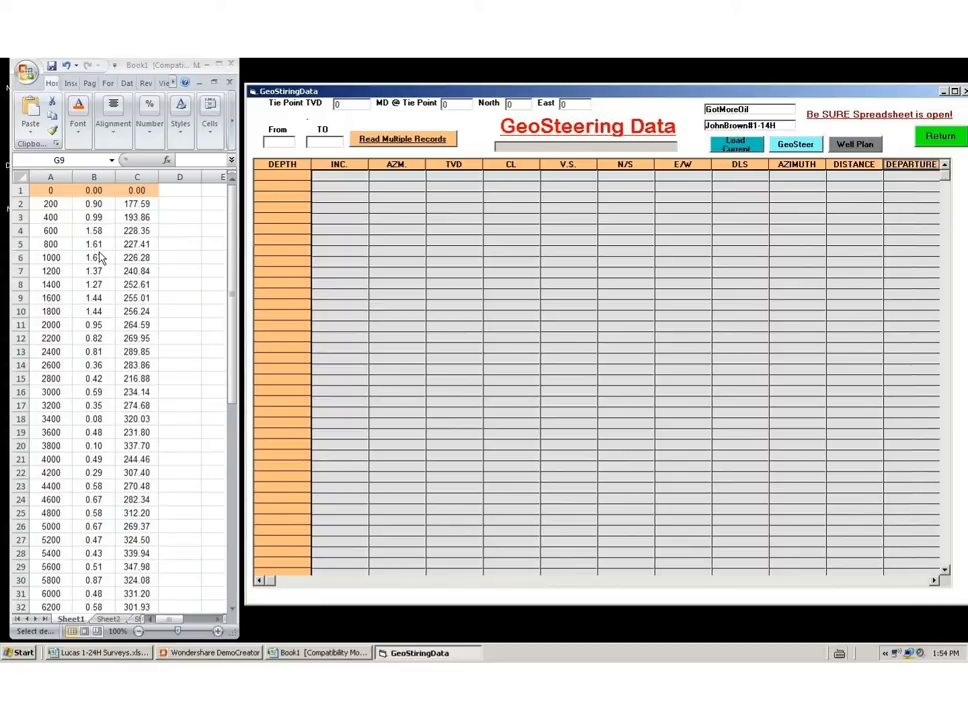
Read spreadsheet rows 1 to 61 into the GeoSteering Data table and check the last imported survey stations.
left_click(271, 141)
type("1")
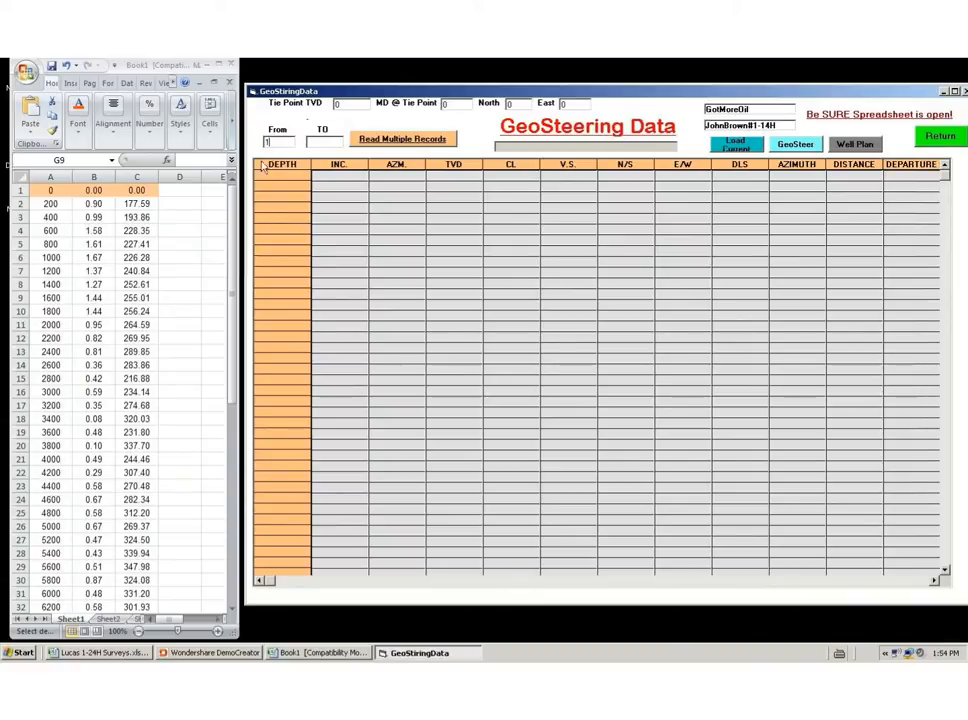
left_click(231, 255)
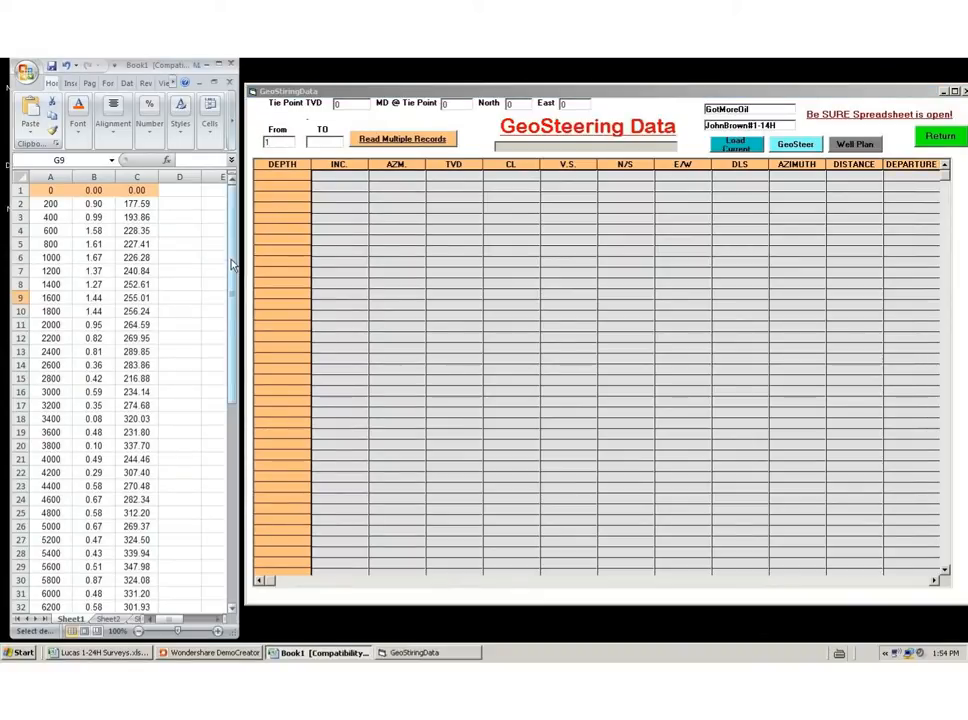
left_click_drag(230, 302, 231, 521)
left_click(324, 142)
type("61")
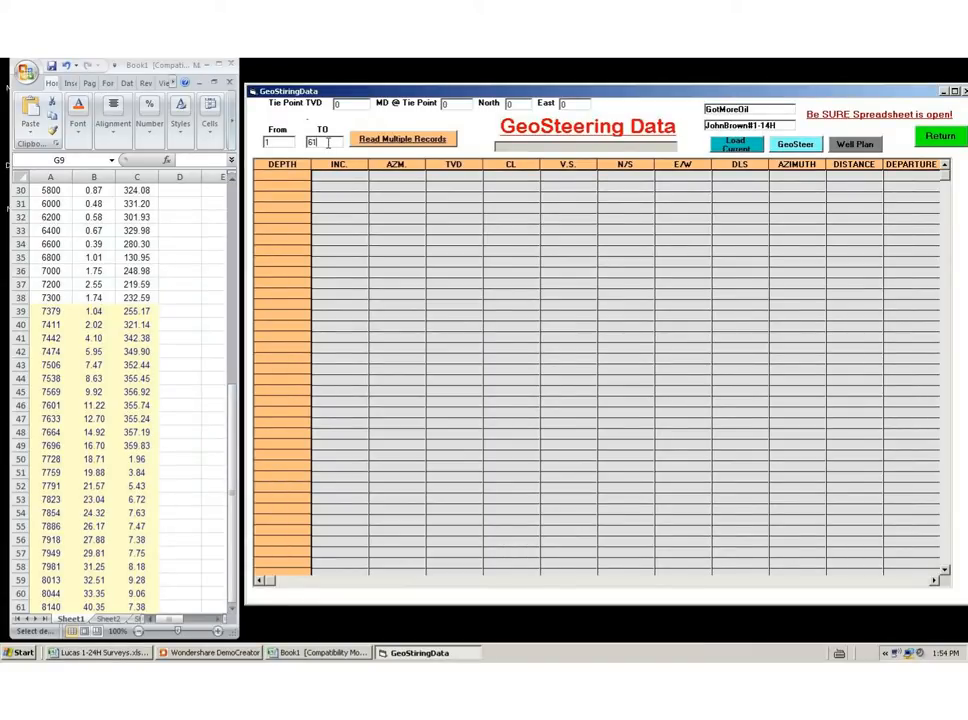
left_click(385, 145)
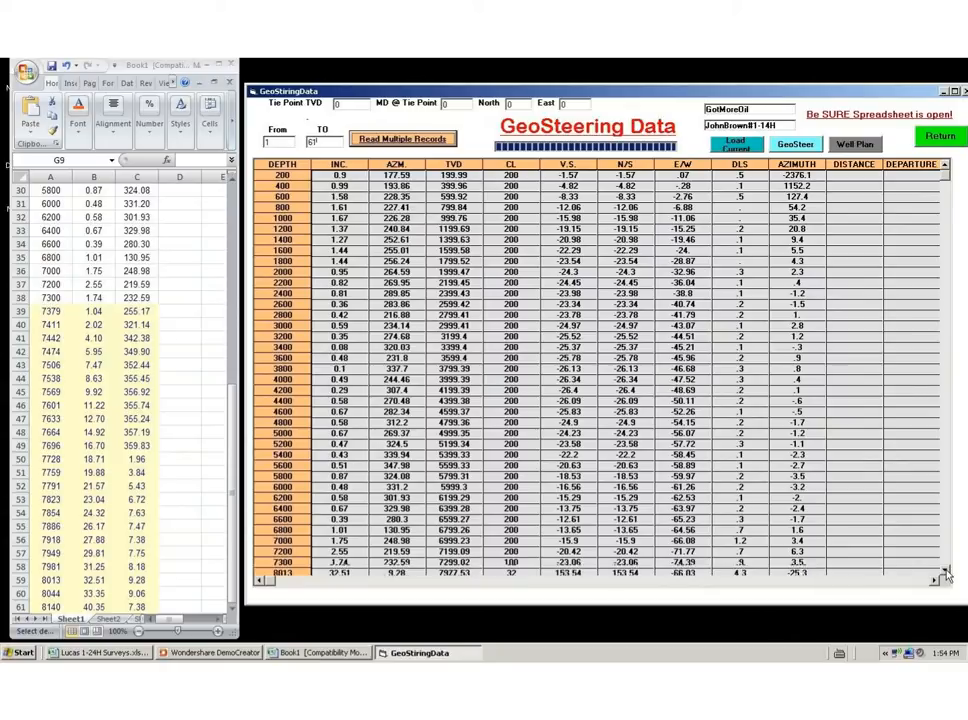
left_click(944, 574)
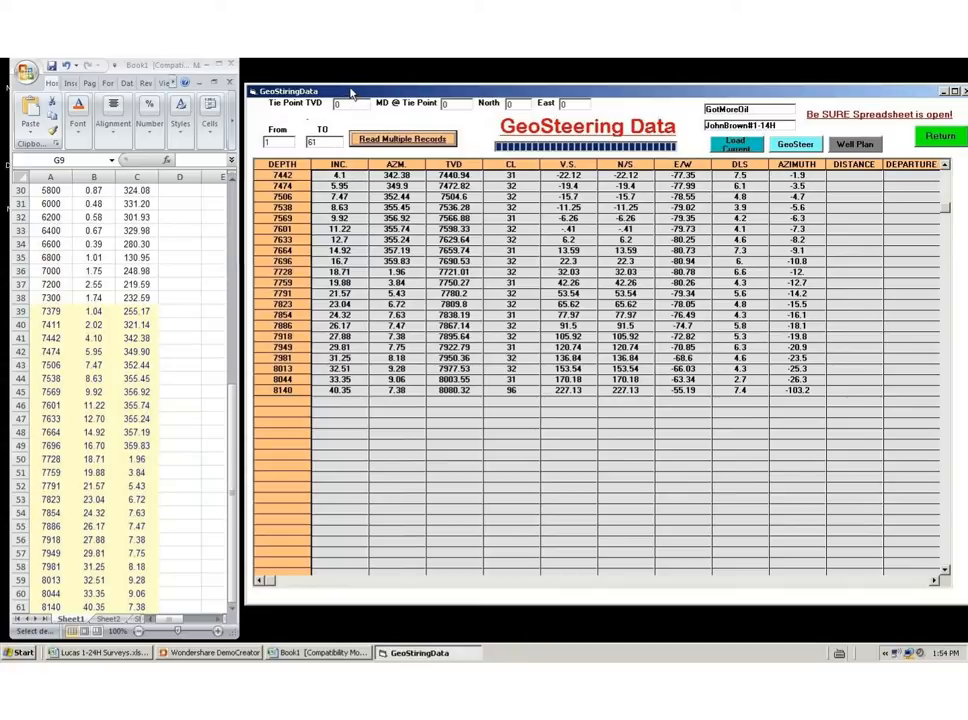
Close the Book1 workbook without saving its changes.
left_click_drag(350, 91, 350, 69)
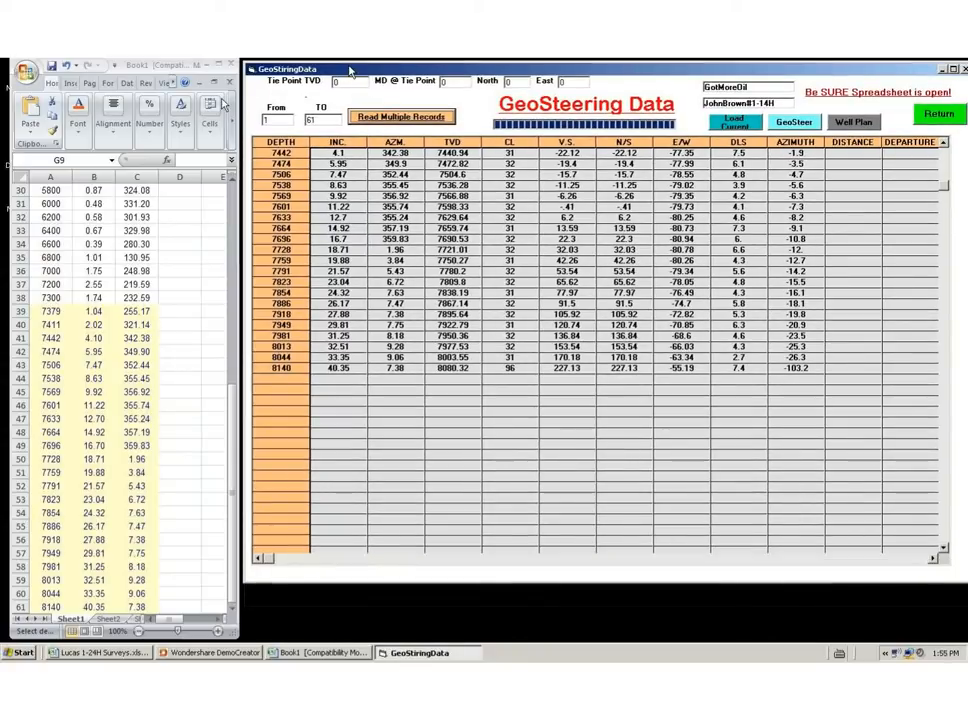
left_click(25, 73)
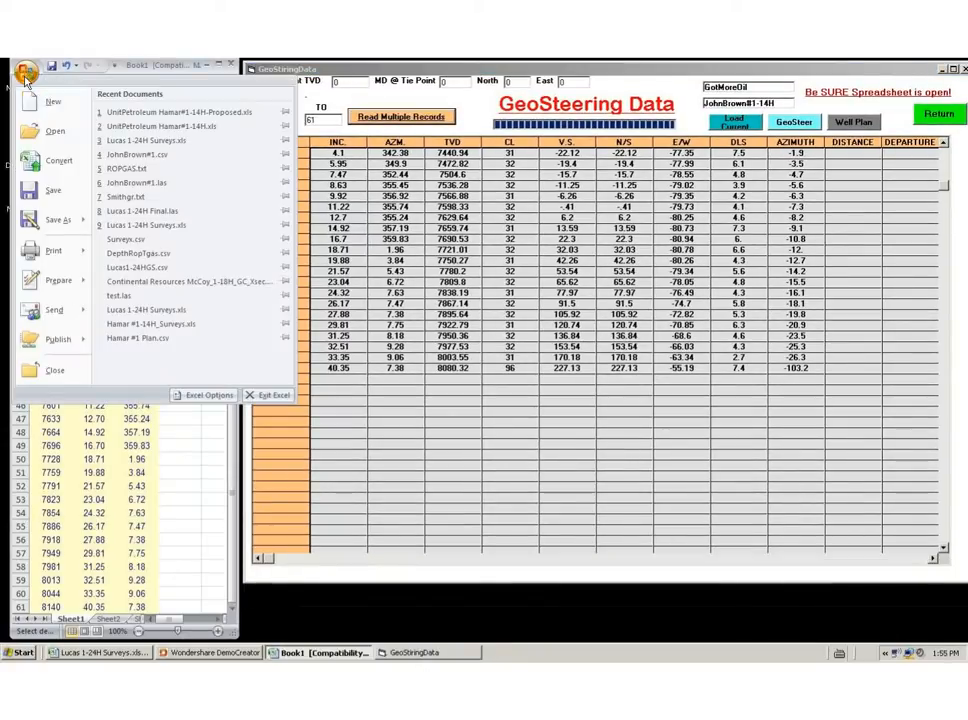
left_click(50, 371)
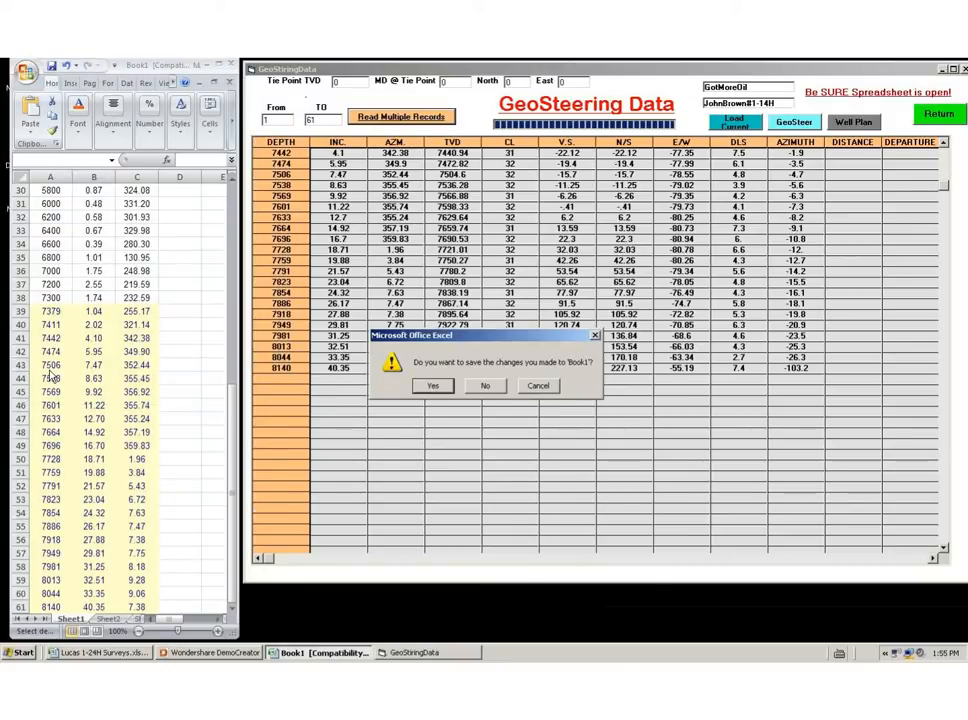
left_click(480, 385)
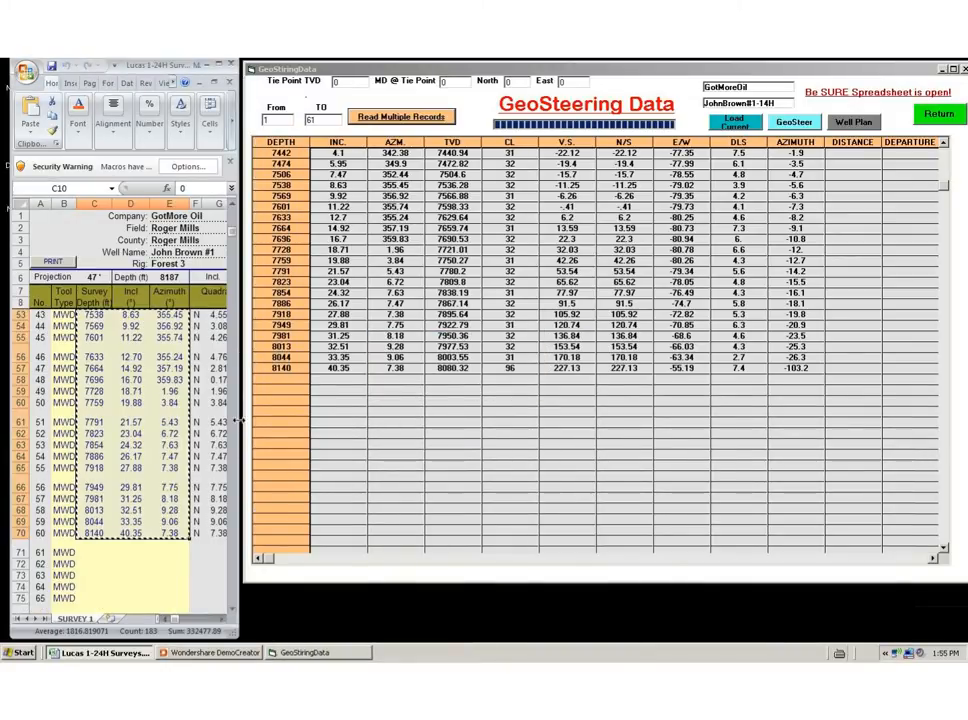
Widen the Lucas 1-24H Surveys.xls window to show its calculated survey columns and bring the GeoSteering Data window in front of it.
left_click(213, 563)
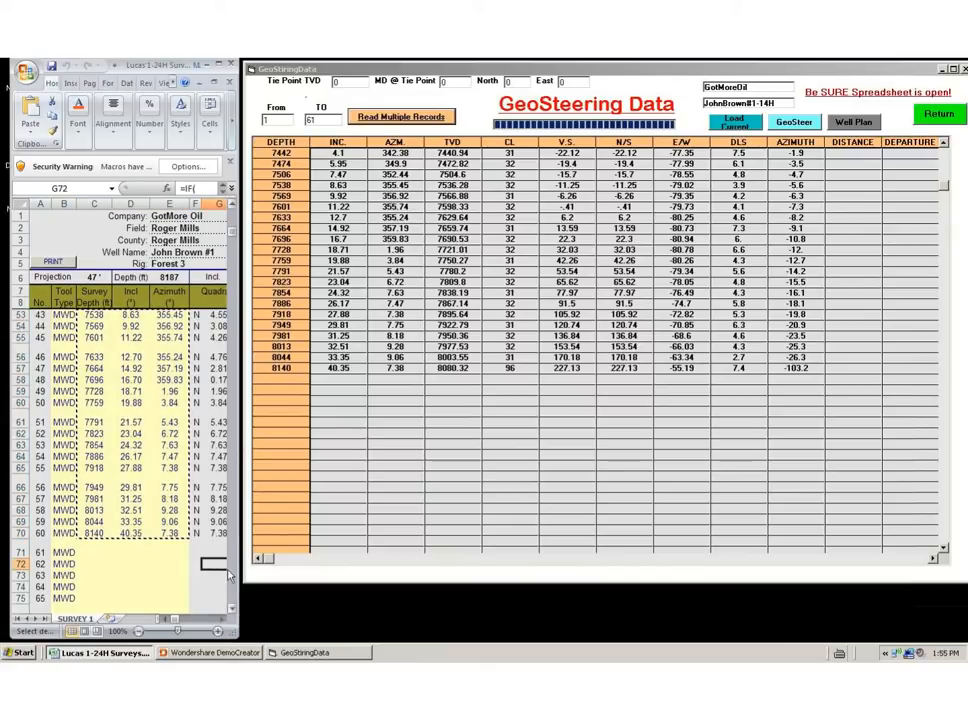
left_click_drag(440, 583, 693, 587)
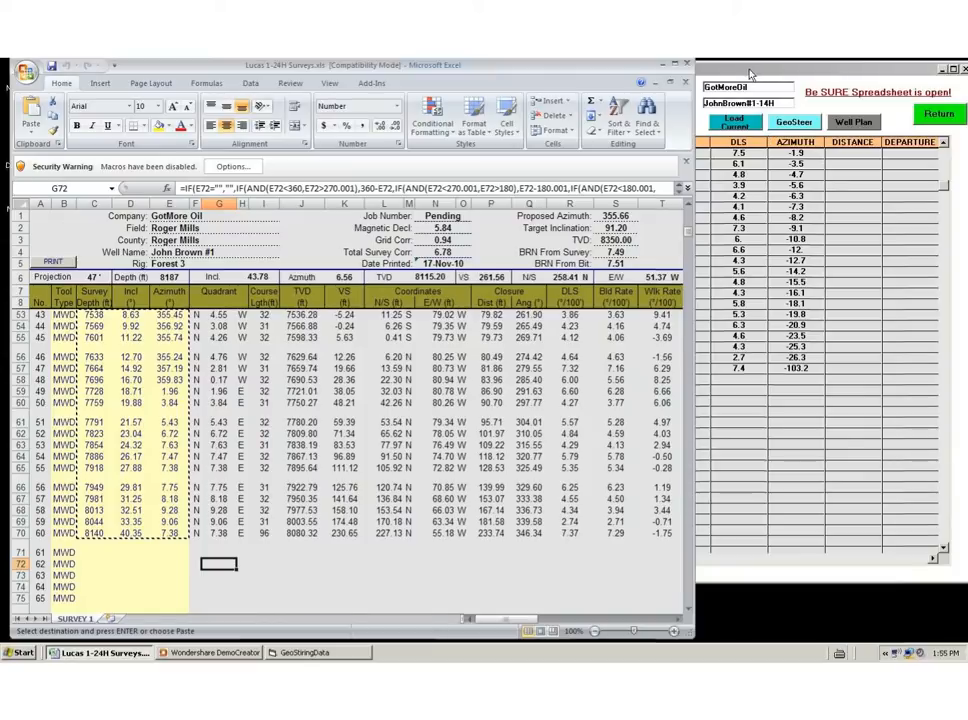
left_click_drag(578, 70, 588, 61)
left_click_drag(736, 69, 533, 541)
left_click(536, 76)
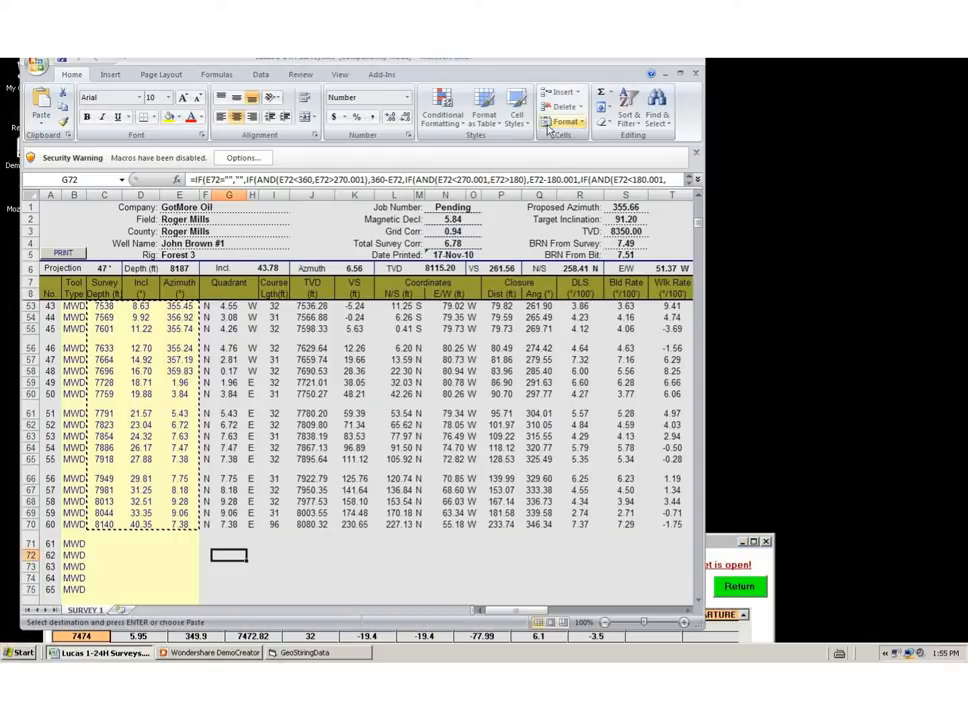
left_click(712, 558)
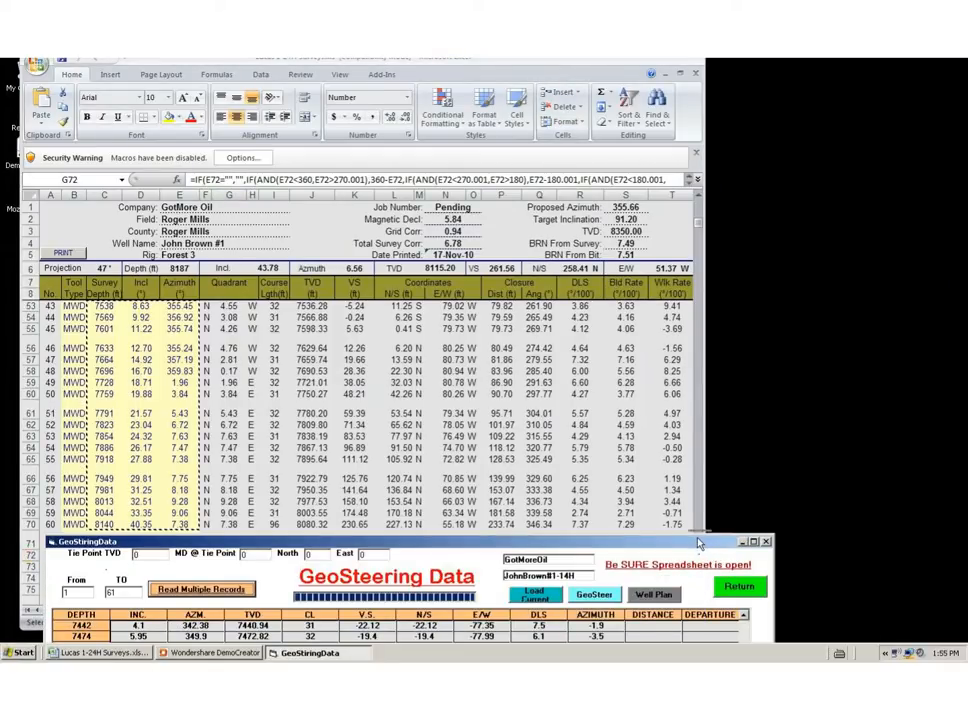
left_click_drag(697, 540, 753, 88)
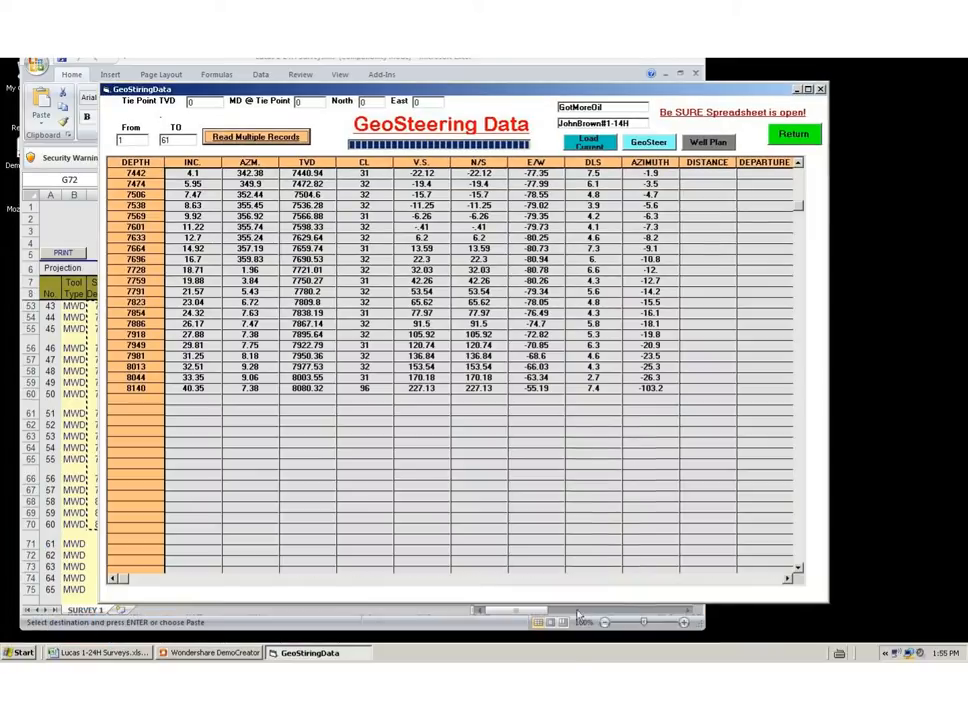
Shorten the GeoSteering Data window and place it above the spreadsheet's survey rows to compare the final stations in both.
left_click_drag(717, 600, 705, 420)
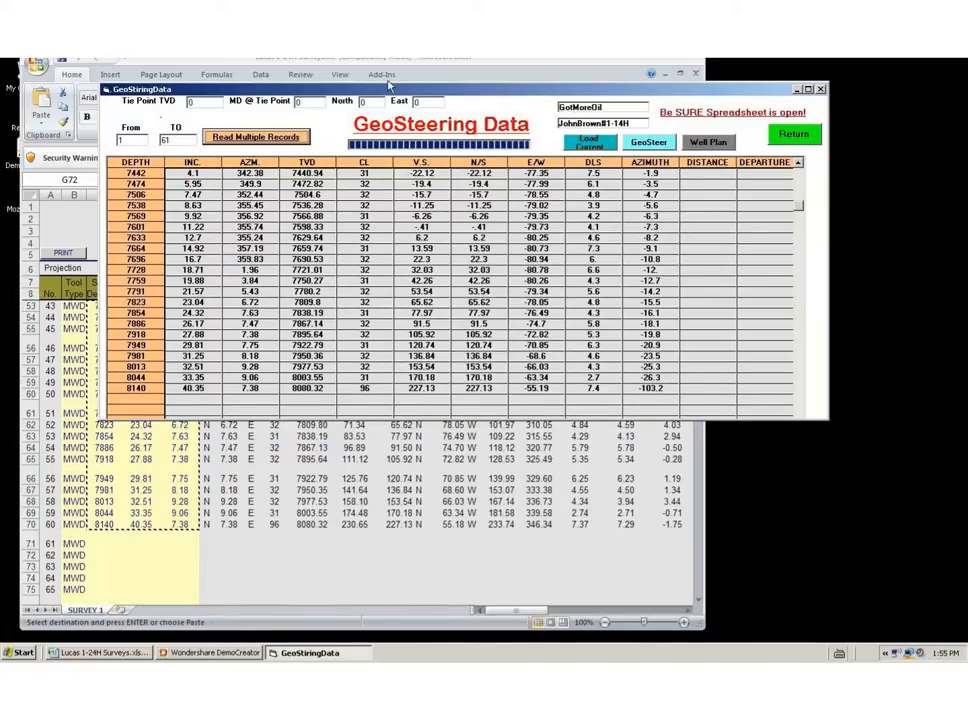
left_click_drag(382, 63, 409, 70)
mouse_move(725, 89)
left_mouse_down()
mouse_move(834, 192)
mouse_move(950, 217)
mouse_move(873, 99)
mouse_move(841, 80)
mouse_move(805, 71)
mouse_move(739, 118)
left_mouse_up()
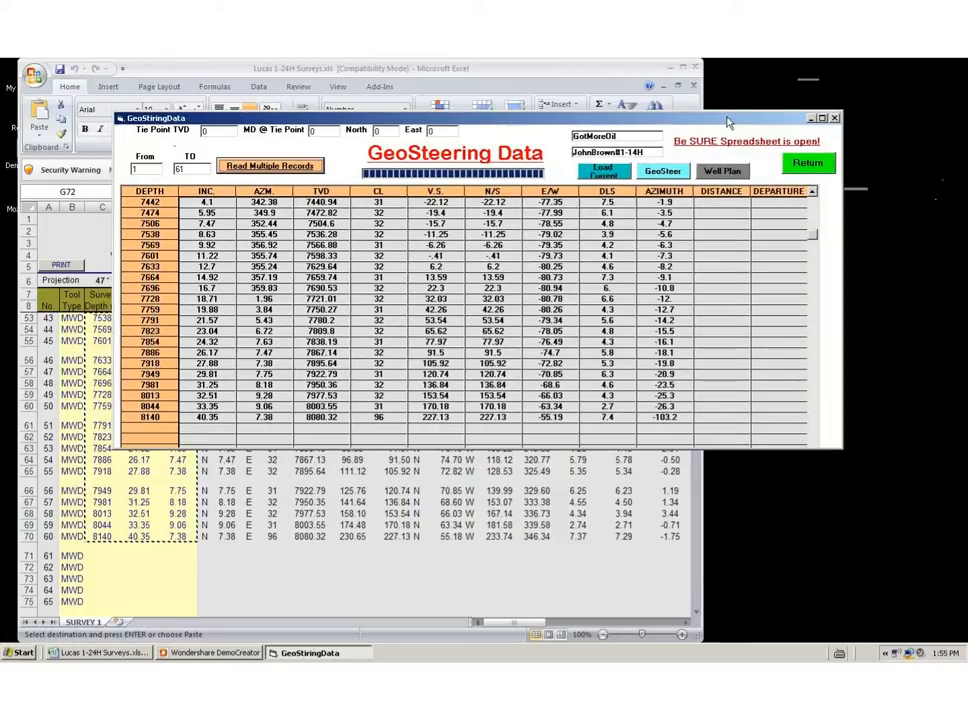
left_click_drag(703, 153, 710, 124)
left_click_drag(609, 119, 589, 61)
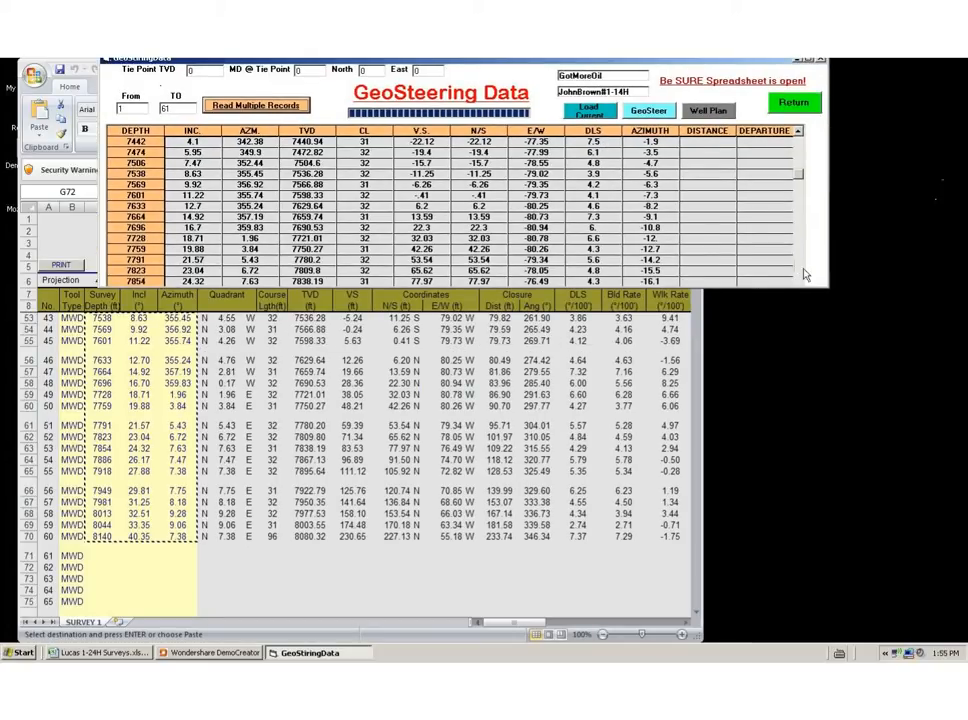
scroll(801, 178, "down", 3)
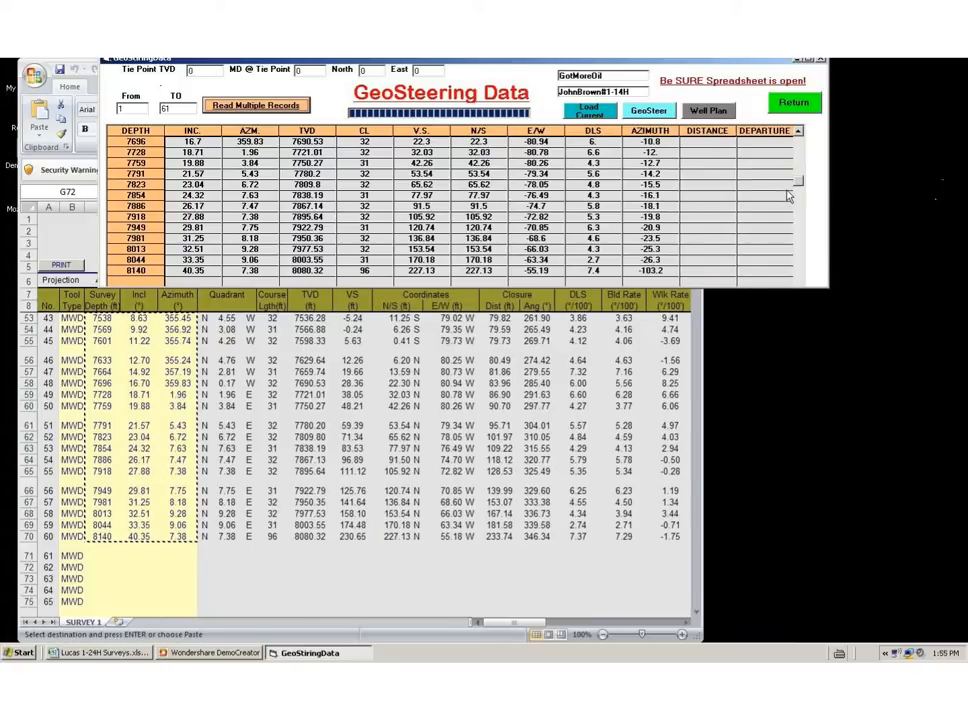
scroll(792, 192, "down", 3)
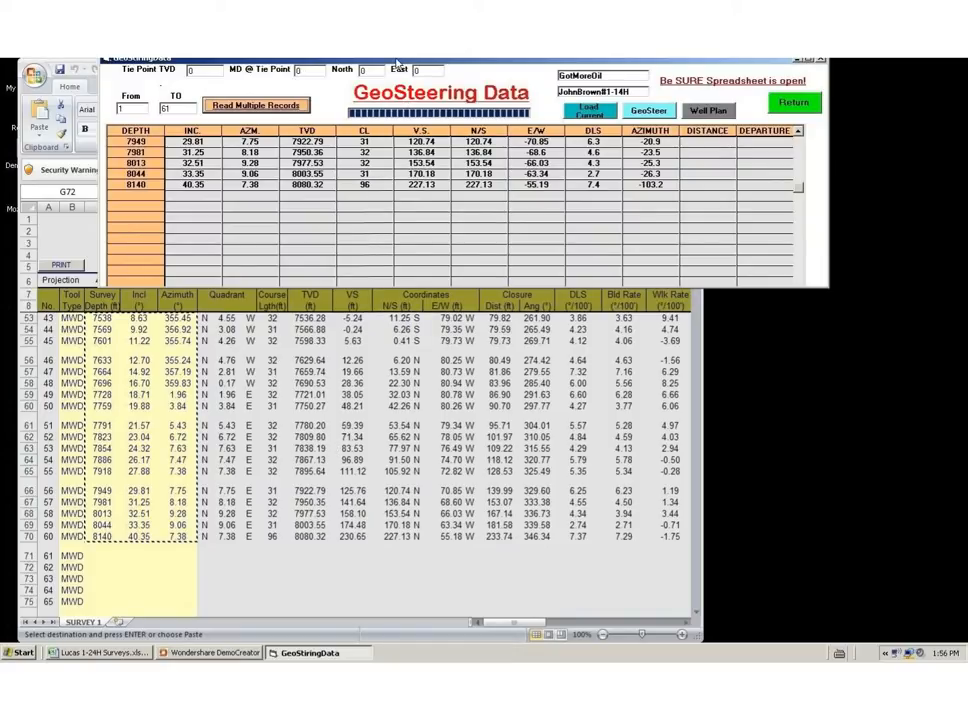
Review the earlier survey stations in an enlarged GeoSteering Data window and return to the GeoSteering Menu.
left_click_drag(397, 60, 383, 214)
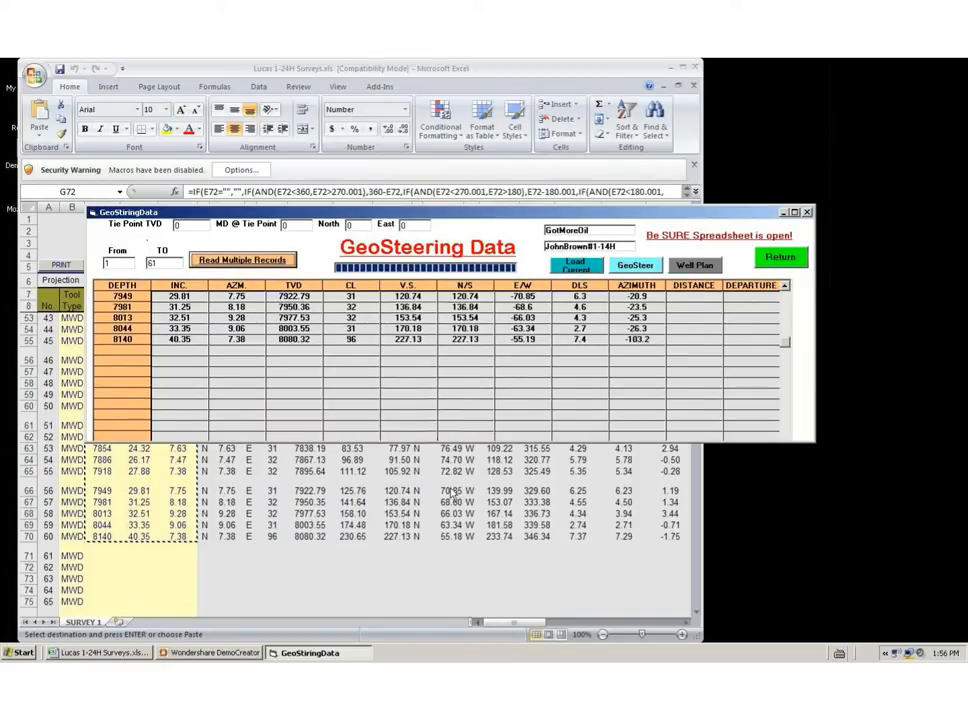
left_click_drag(437, 440, 413, 608)
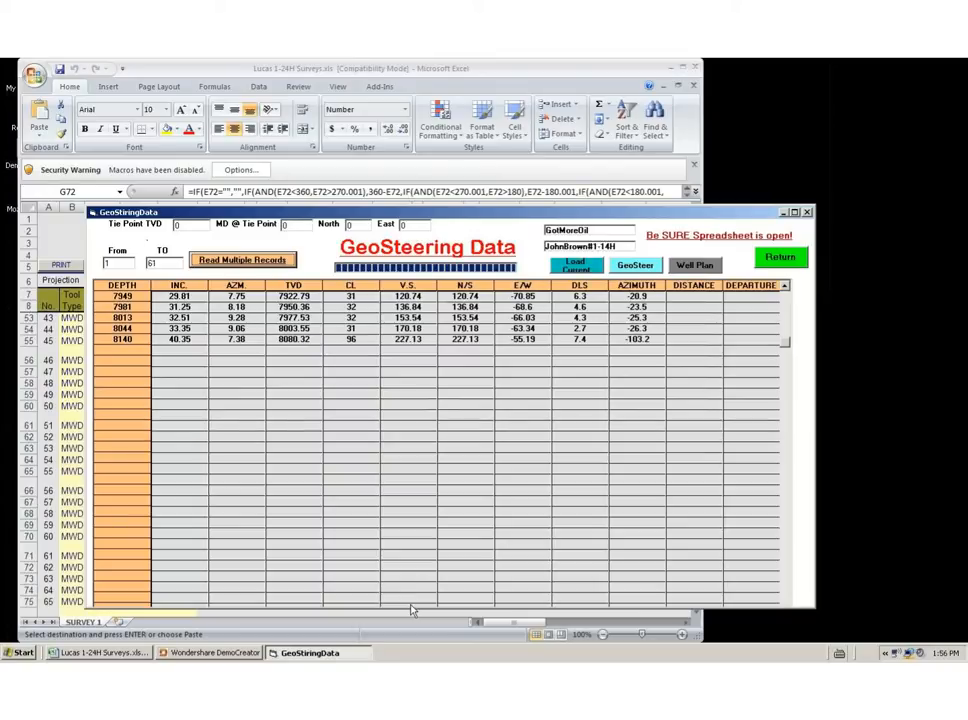
left_click_drag(385, 213, 389, 116)
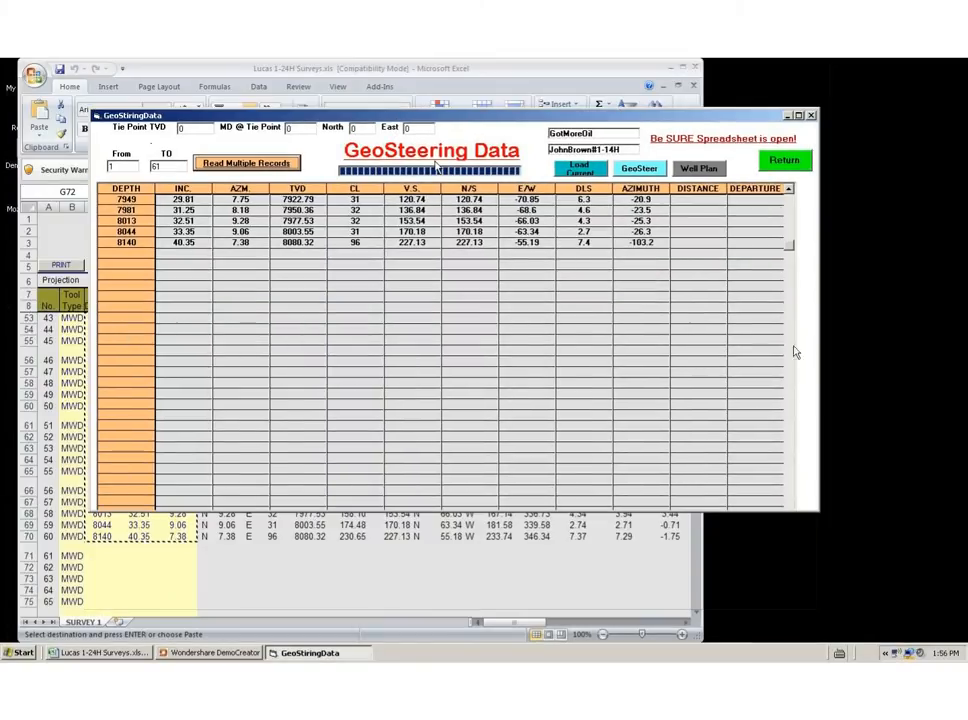
left_click_drag(788, 245, 787, 208)
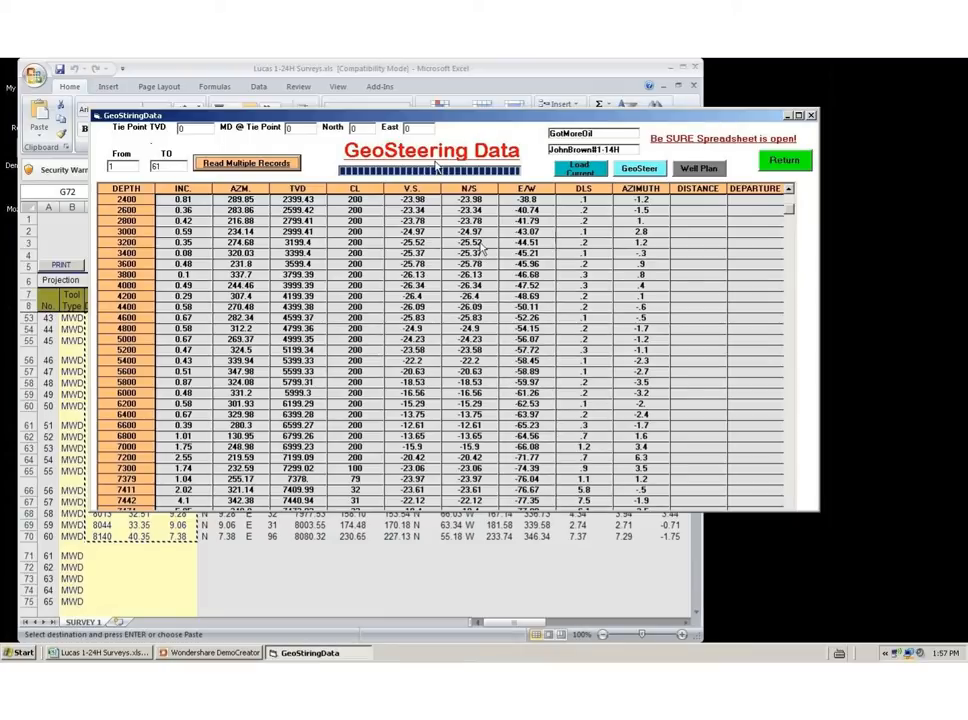
left_click(787, 163)
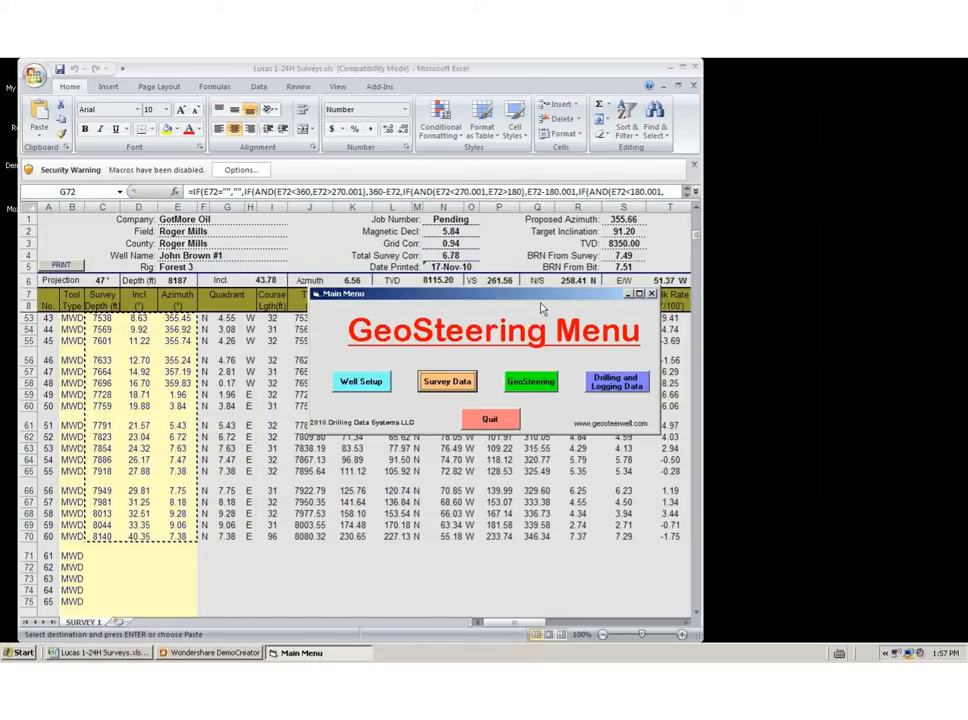